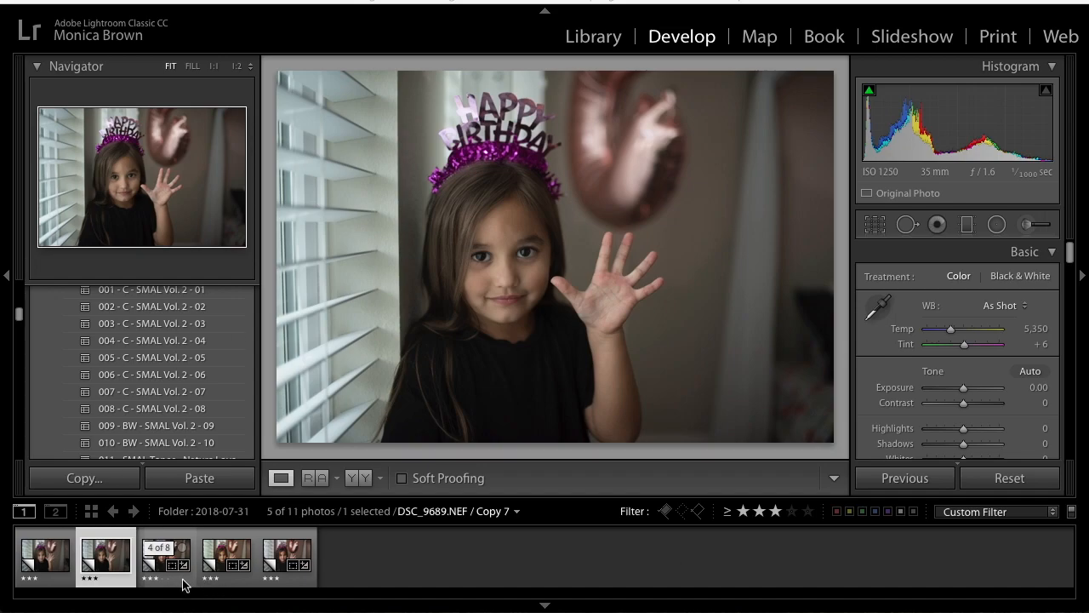
- Look through the SMAL Vol. 2 presets and compare the edited virtual copies with the unedited birthday portrait
scroll(141, 417, "up", 2)
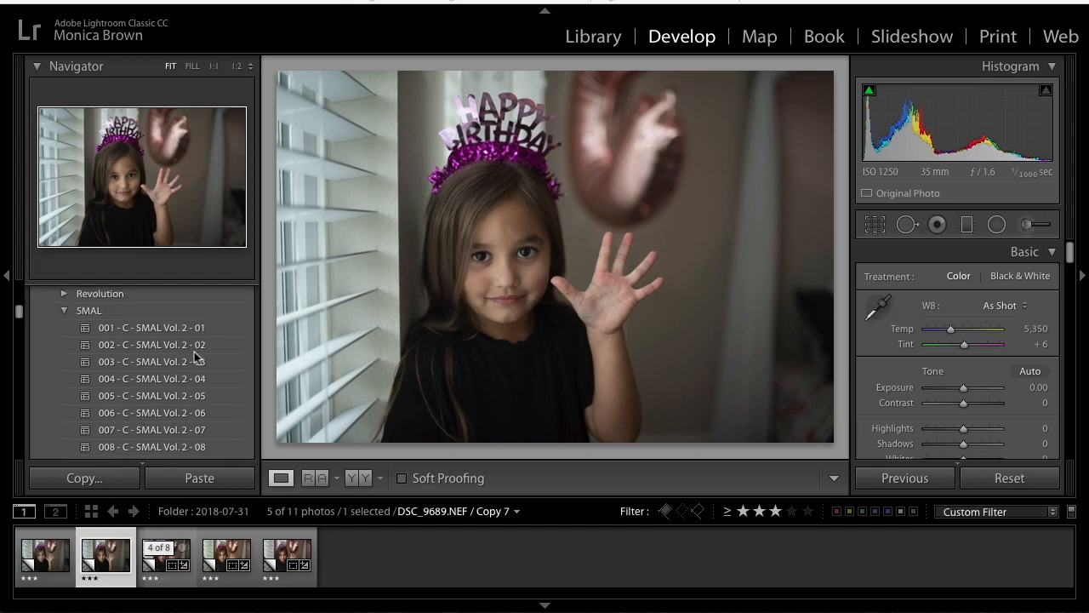
scroll(130, 390, "down", 3)
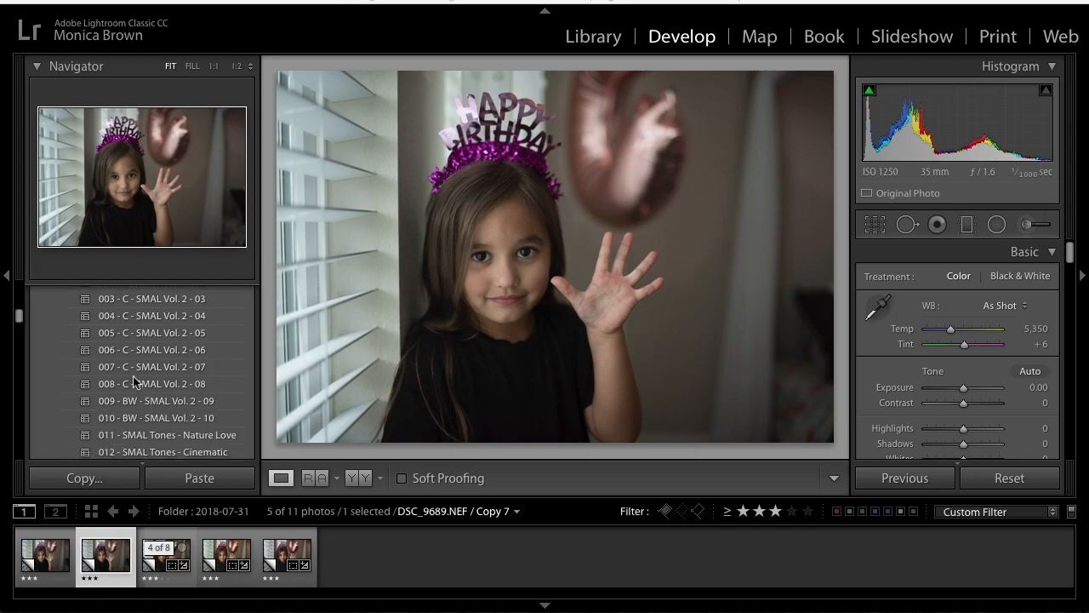
scroll(196, 414, "down", 3)
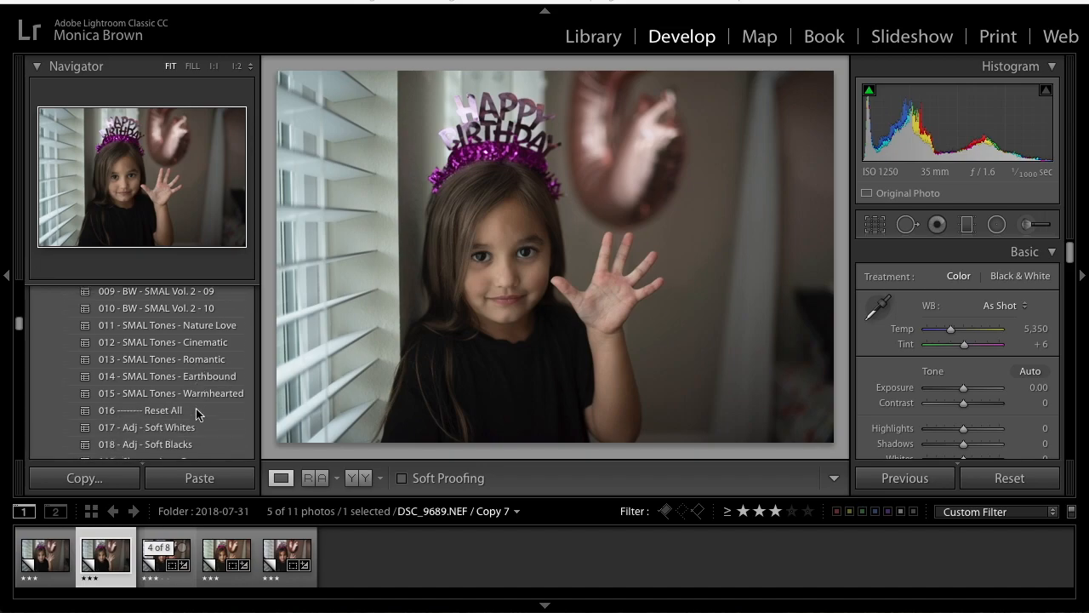
scroll(189, 372, "up", 3)
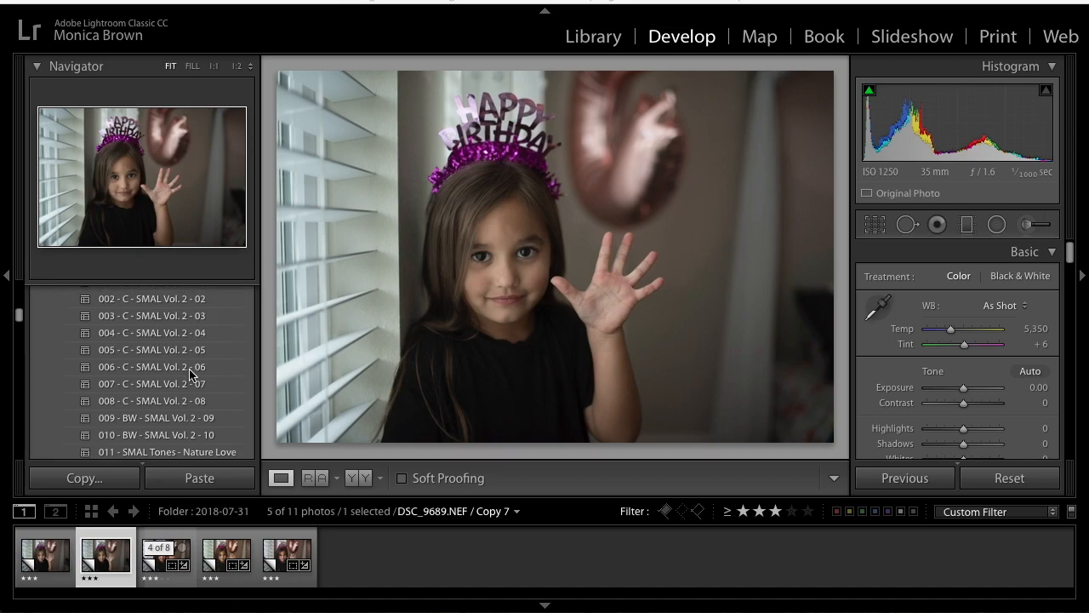
left_click(302, 582)
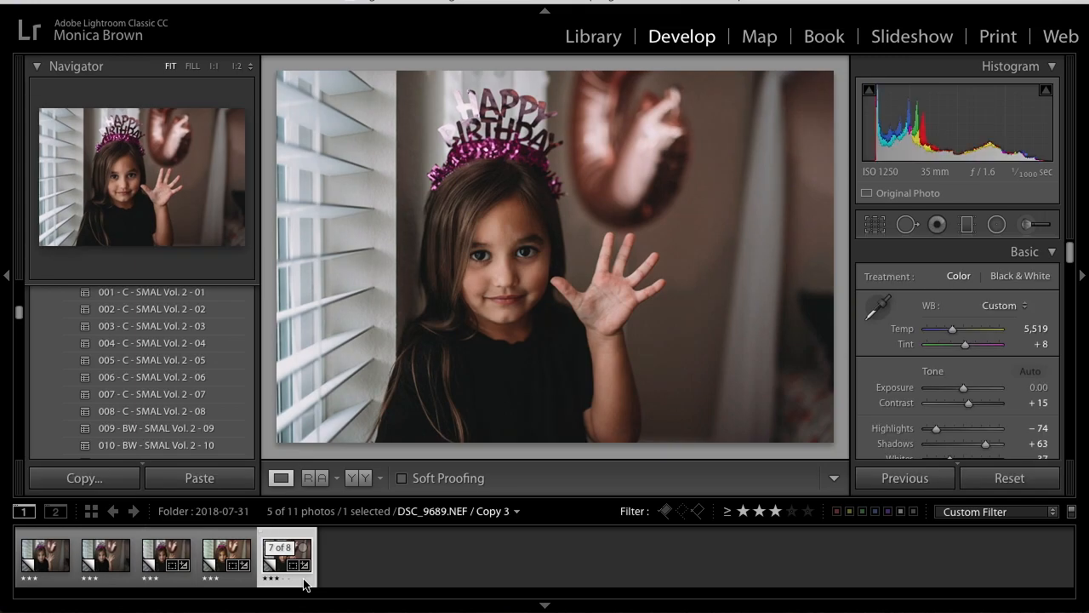
key("Left")
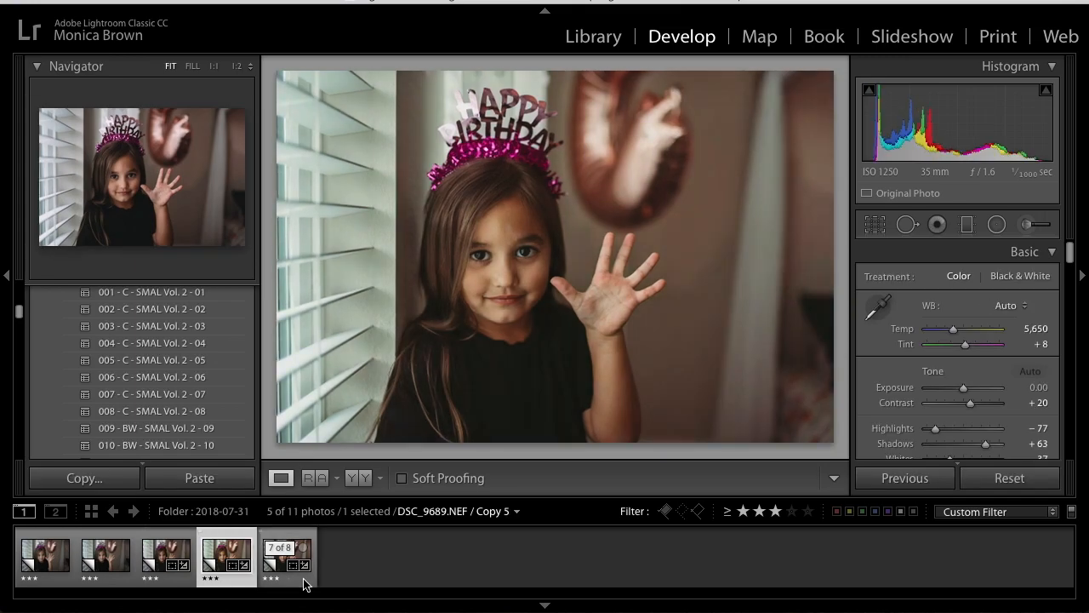
key("Left")
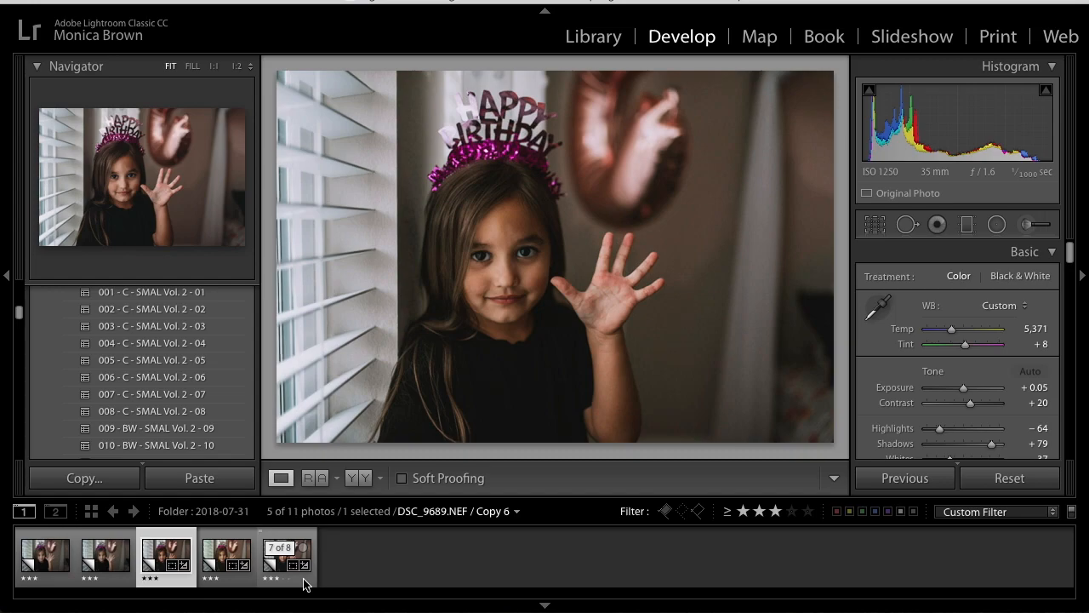
key("Left")
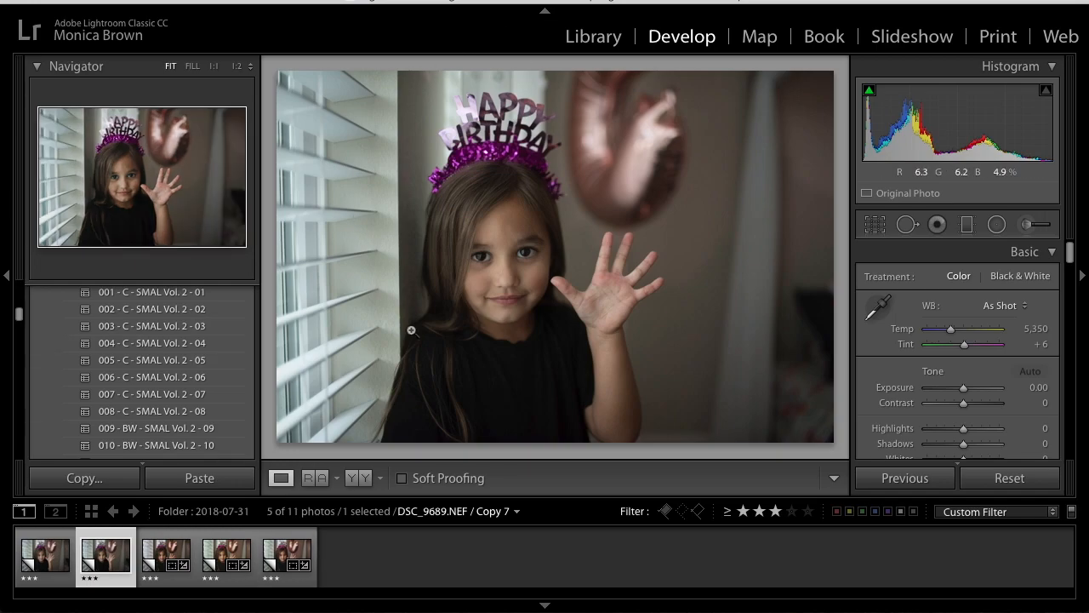
- Apply the 004 - C - SMAL Vol. 2 - 04 preset to Copy 7 and straighten the crop to an angle of 0.84
left_click(172, 344)
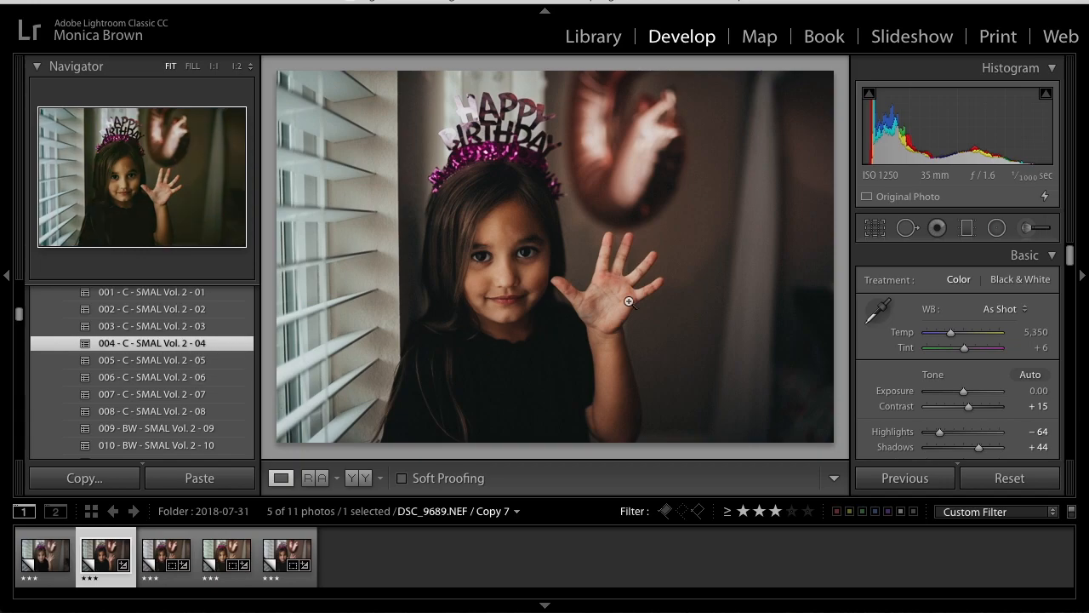
left_click(875, 227)
left_click_drag(842, 242, 842, 245)
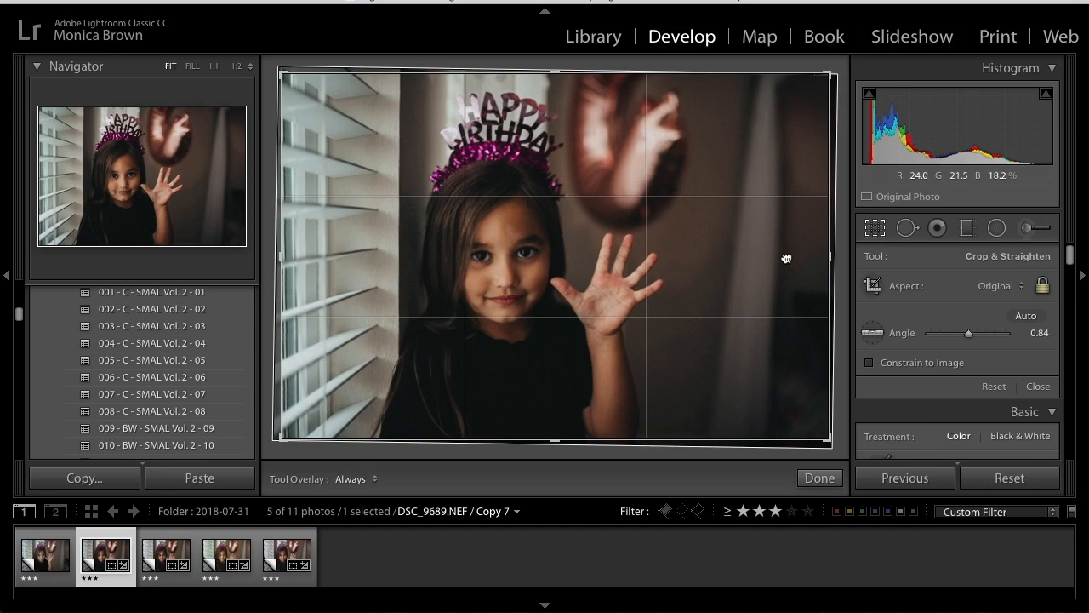
key("Return")
- Reduce the photo's grain Amount to 12 in the effects settings
scroll(897, 271, "down", 10)
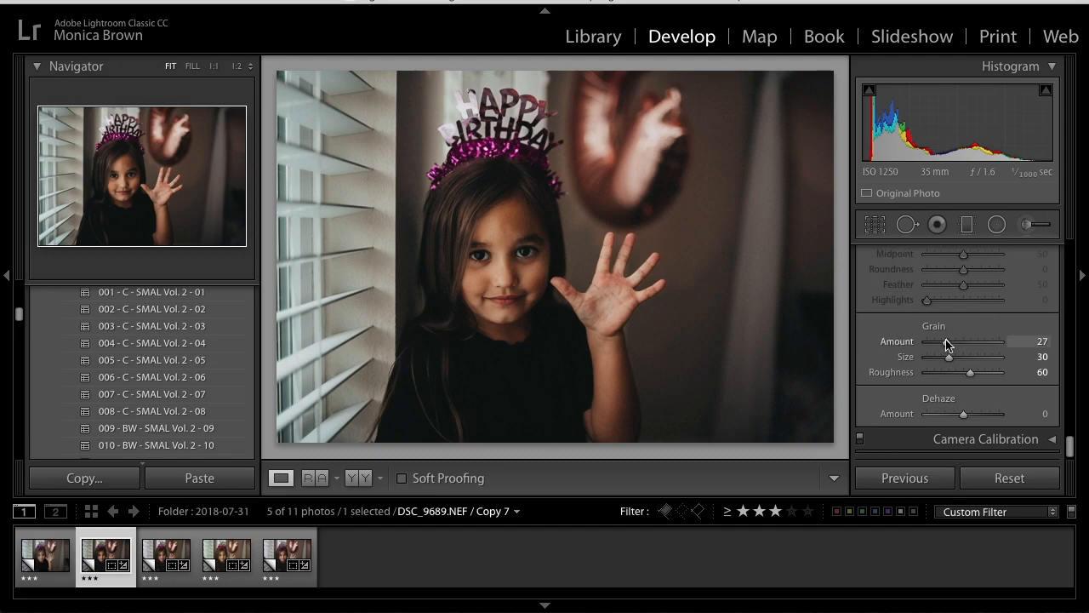
left_click_drag(946, 343, 937, 345)
left_click(984, 342)
left_click_drag(984, 342, 940, 351)
- Set the photo's white balance to Auto
scroll(955, 398, "up", 6)
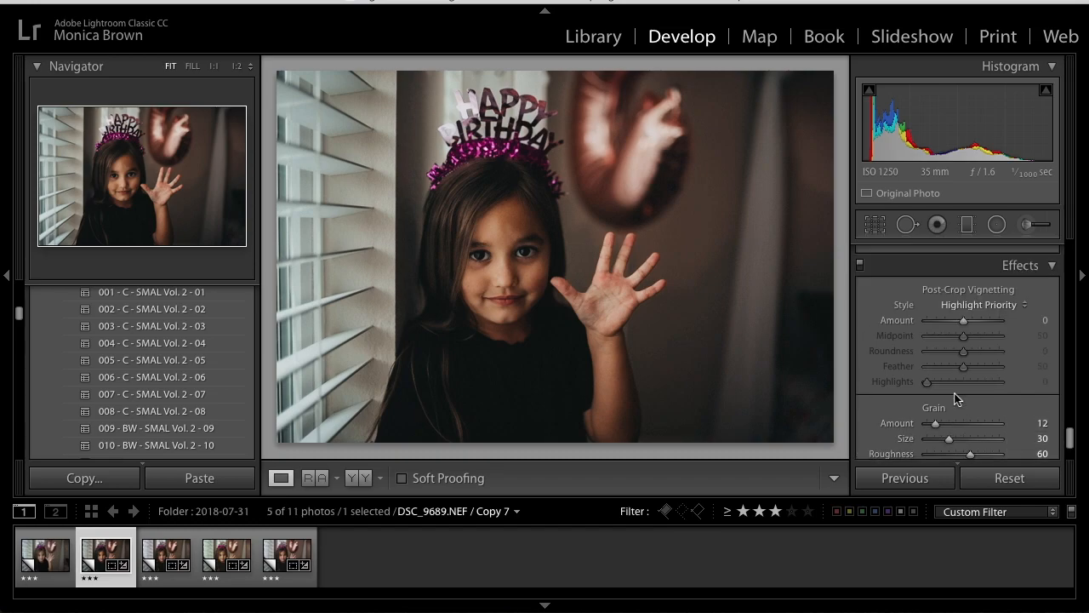
scroll(955, 398, "up", 8)
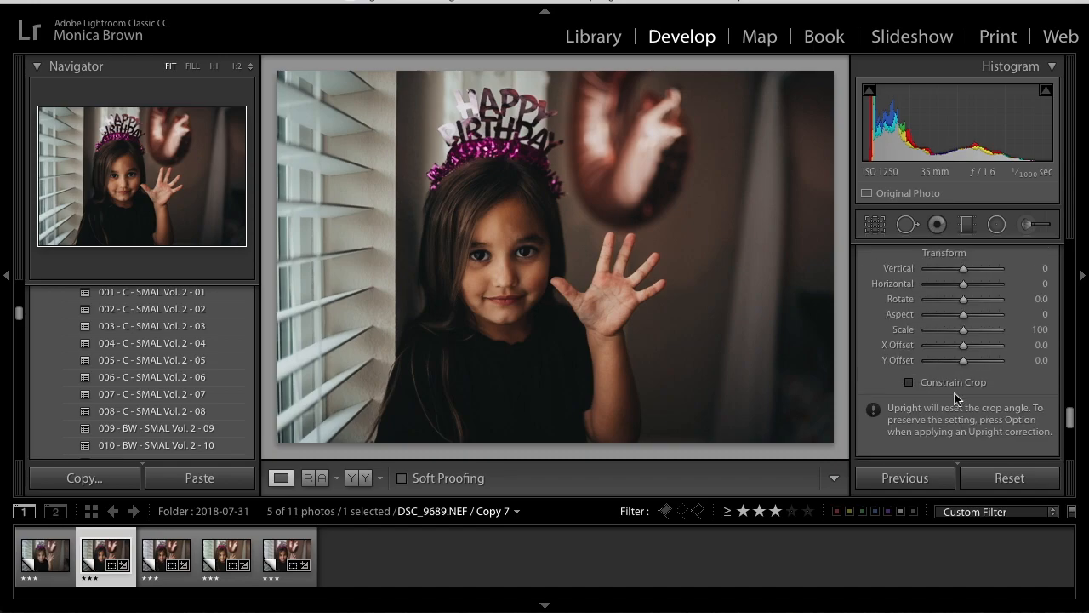
scroll(955, 399, "up", 4)
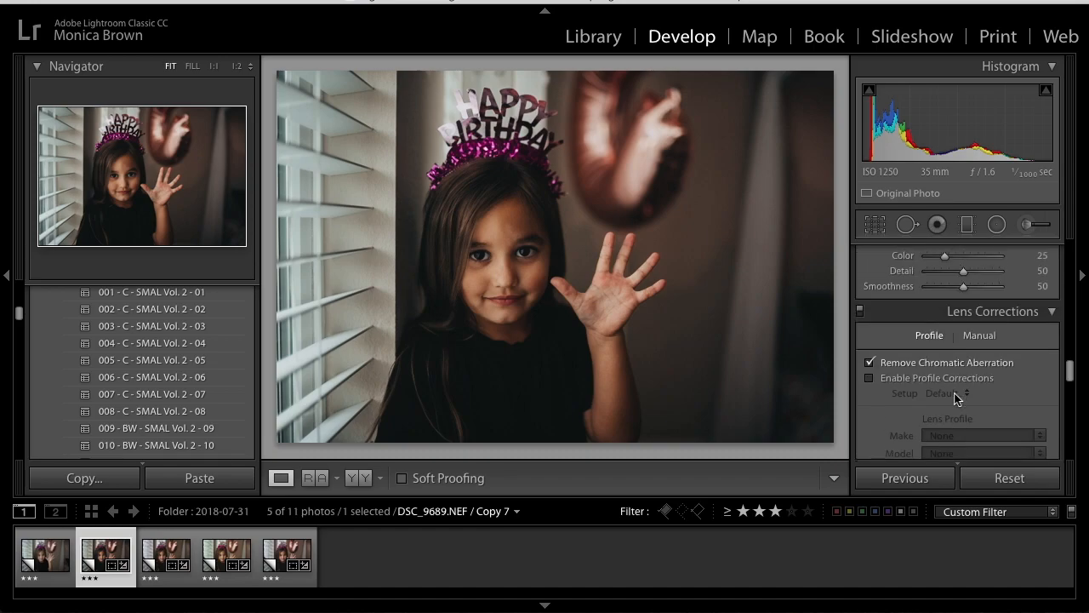
scroll(898, 381, "up", 10)
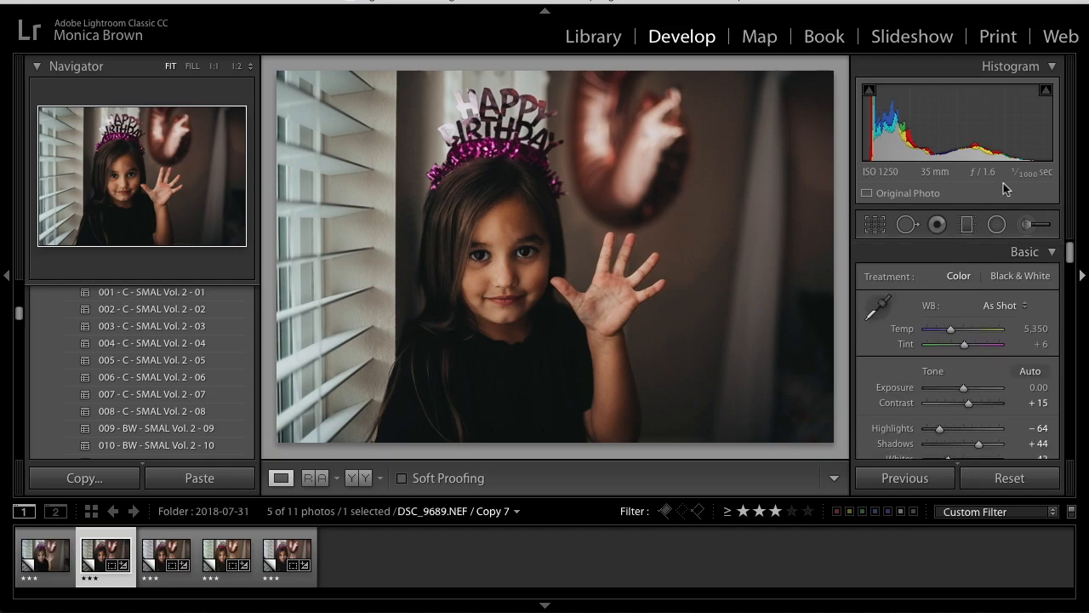
left_click(994, 304)
left_click(991, 315)
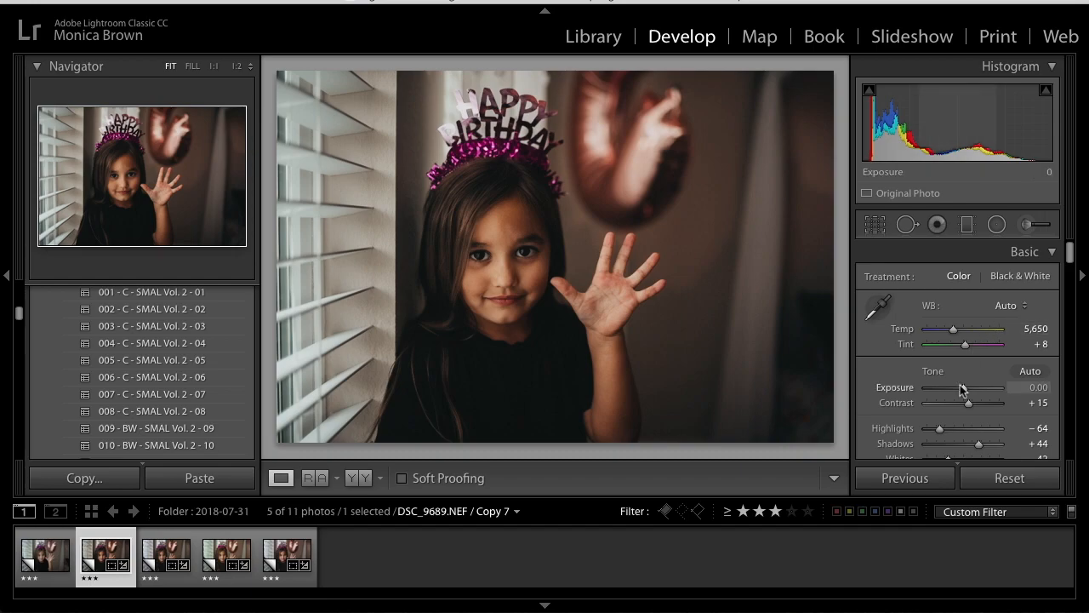
- Raise the Shadows to +73 and lower the Exposure to −0.05
scroll(960, 385, "down", 2)
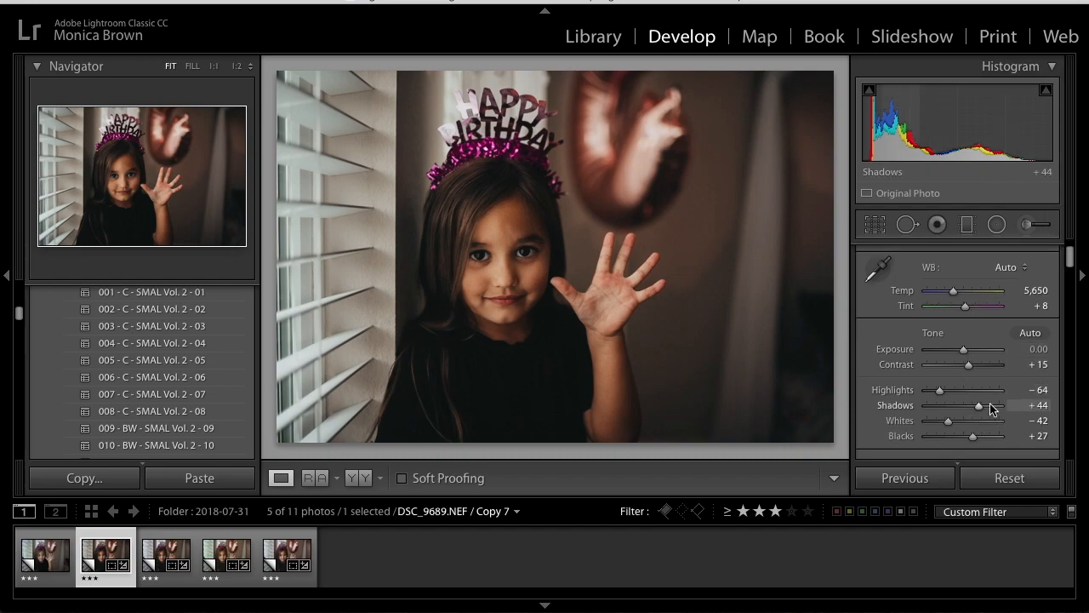
left_click(989, 409)
left_click_drag(992, 410, 984, 409)
left_click_drag(962, 352, 963, 353)
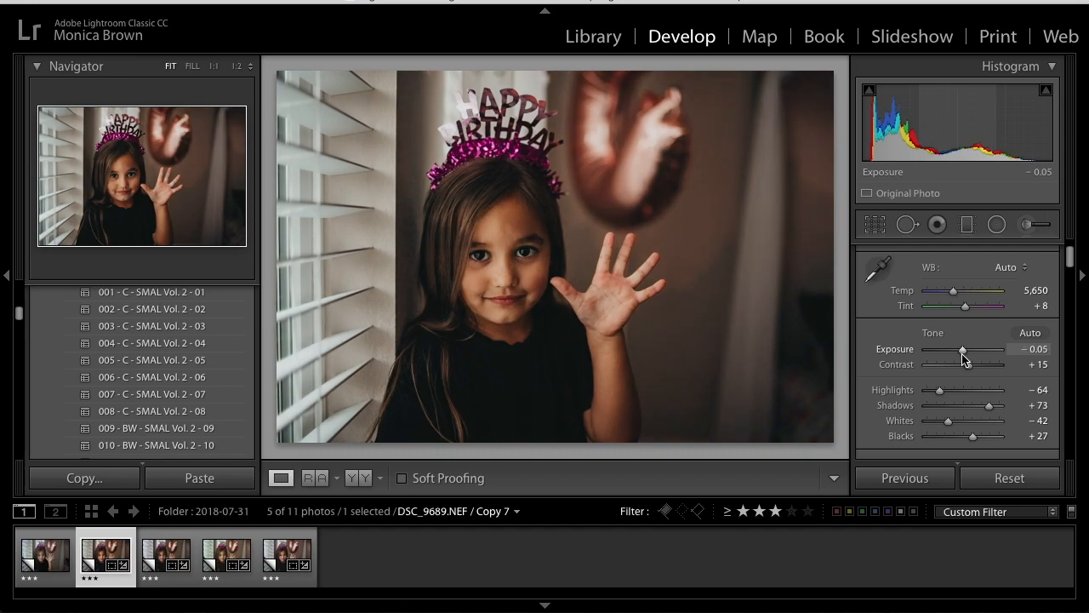
- Cool the white balance by setting Temp to 5,282
left_click_drag(954, 294, 952, 295)
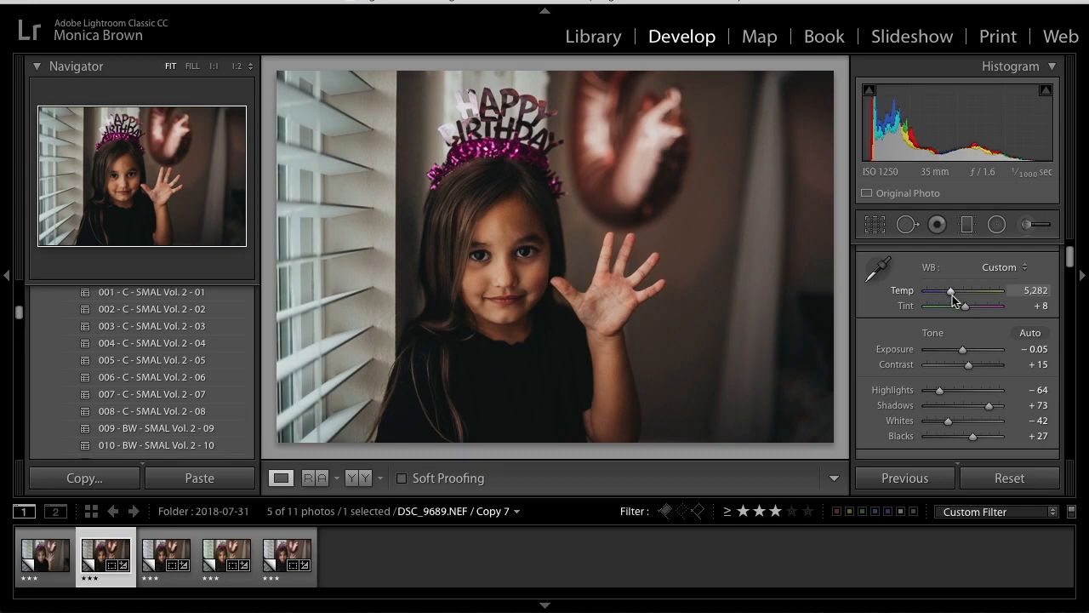
scroll(929, 390, "down", 3)
scroll(928, 390, "down", 1)
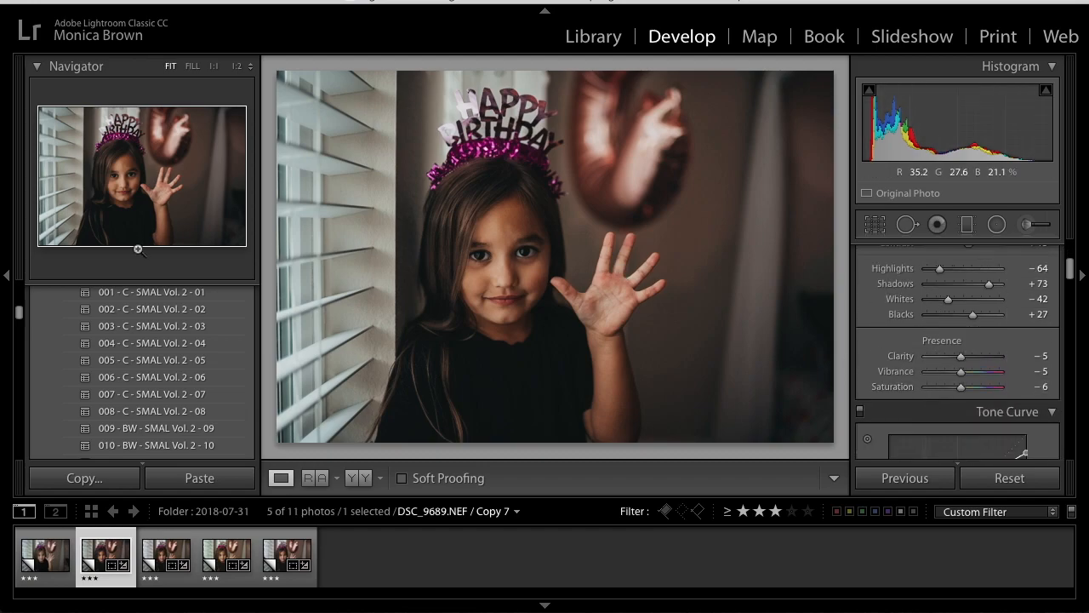
- Apply the 018 - Adj - Soft Blacks preset to the portrait
scroll(73, 439, "down", 1)
scroll(72, 439, "down", 3)
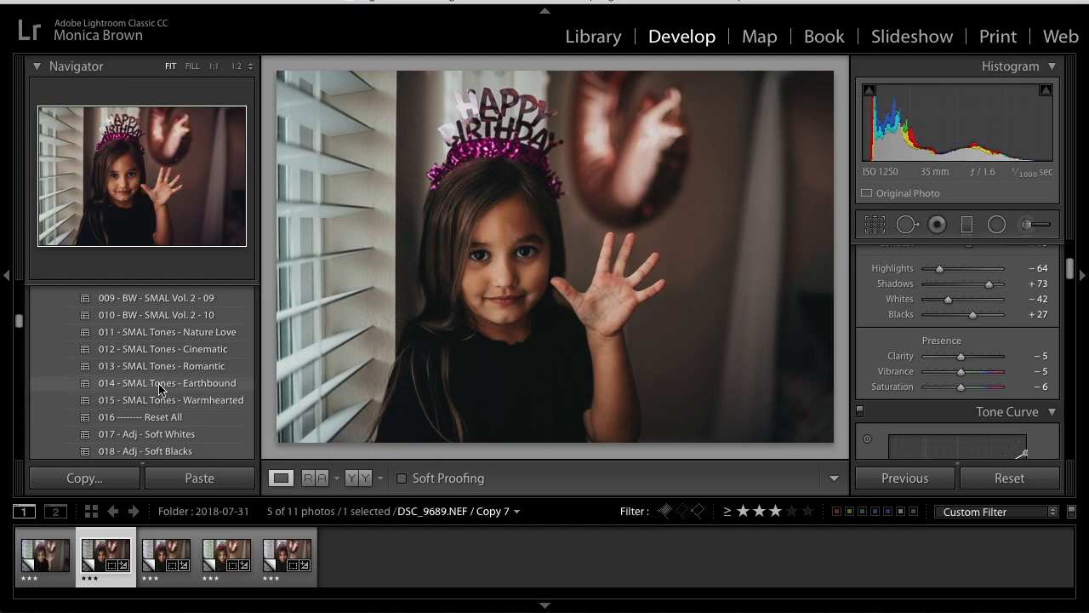
scroll(159, 388, "down", 2)
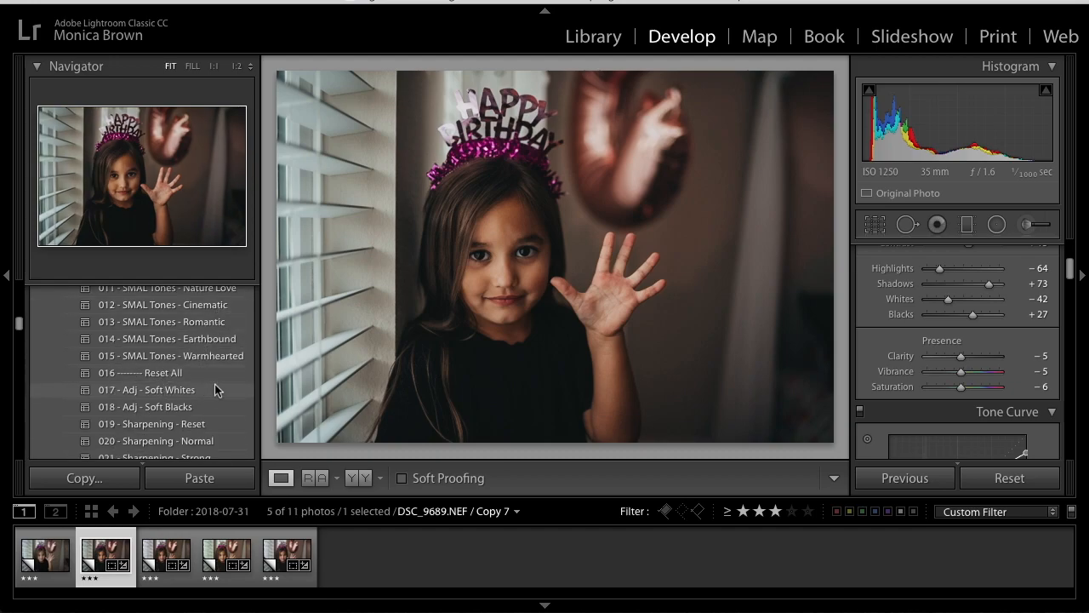
scroll(224, 383, "down", 2)
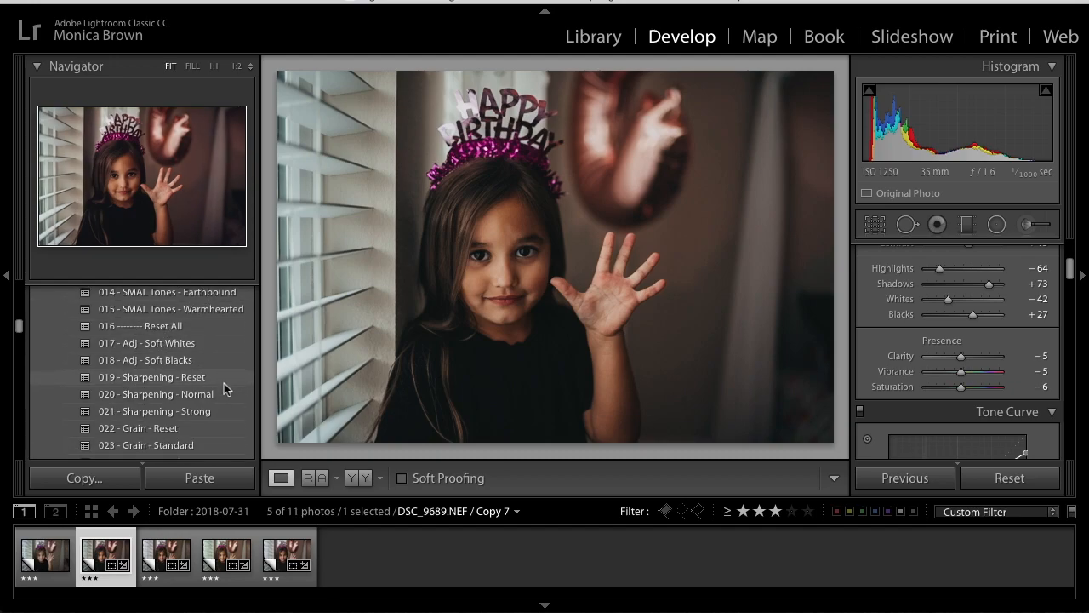
left_click(182, 367)
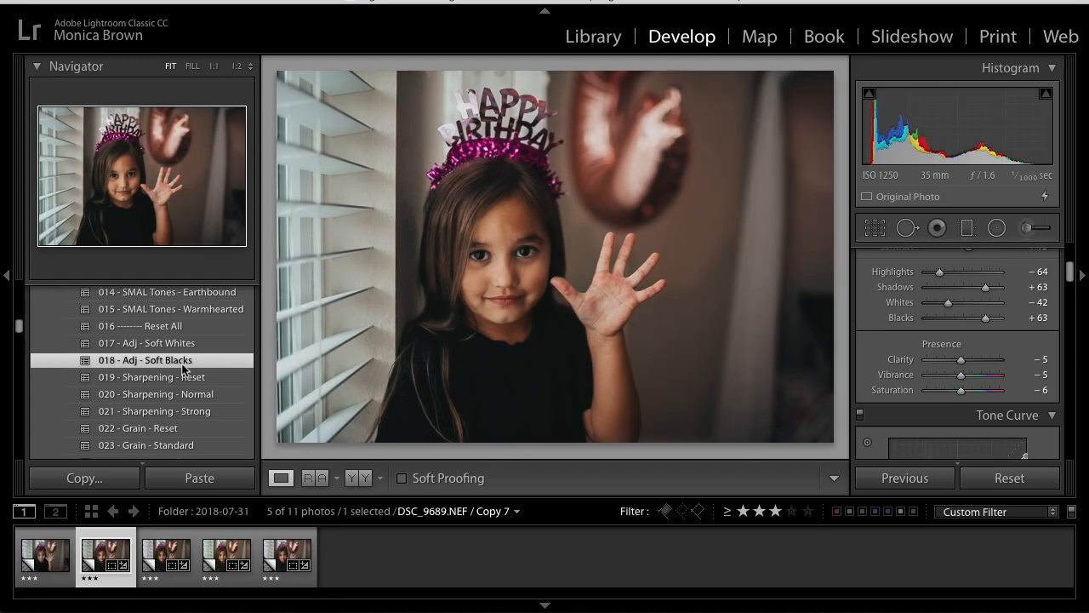
- Review the portrait's sharpening settings and apply the 028 - Clean - Lens Profile preset
scroll(182, 367, "down", 1)
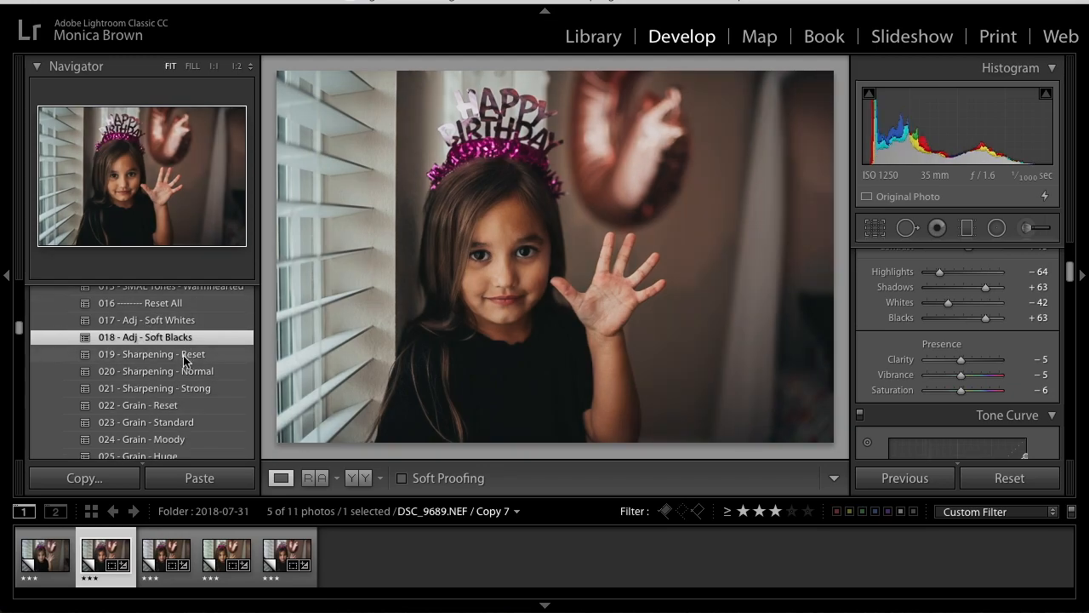
scroll(969, 351, "down", 5)
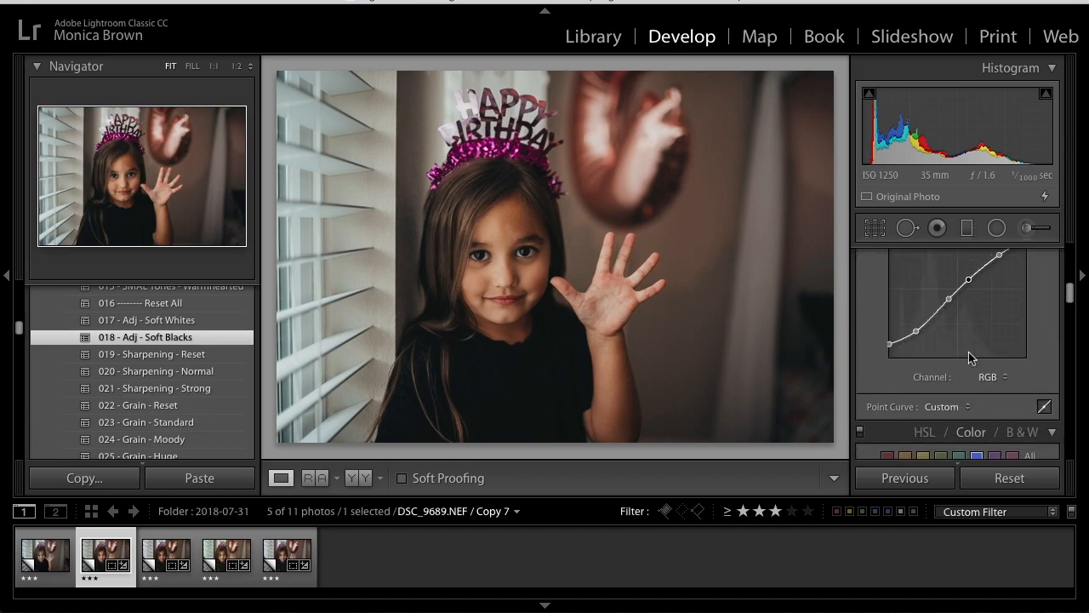
scroll(968, 356, "down", 6)
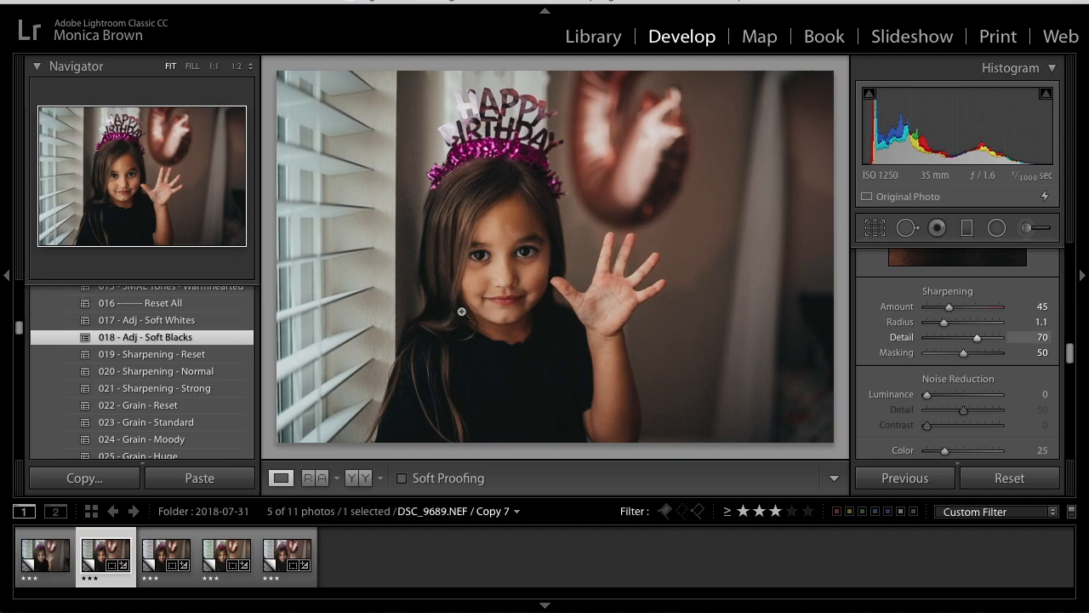
scroll(192, 391, "down", 3)
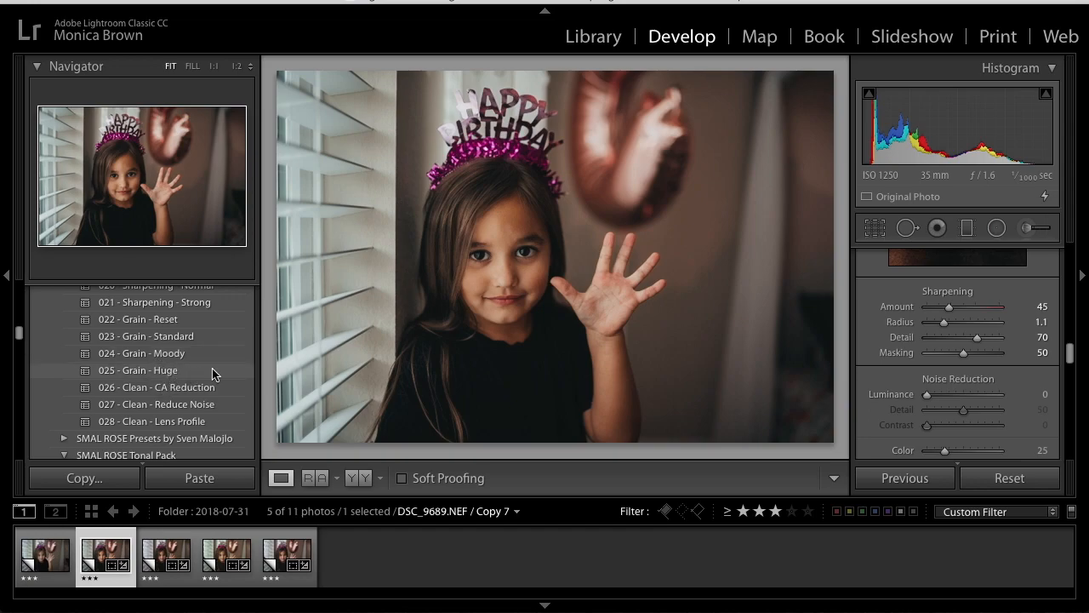
scroll(212, 368, "down", 3)
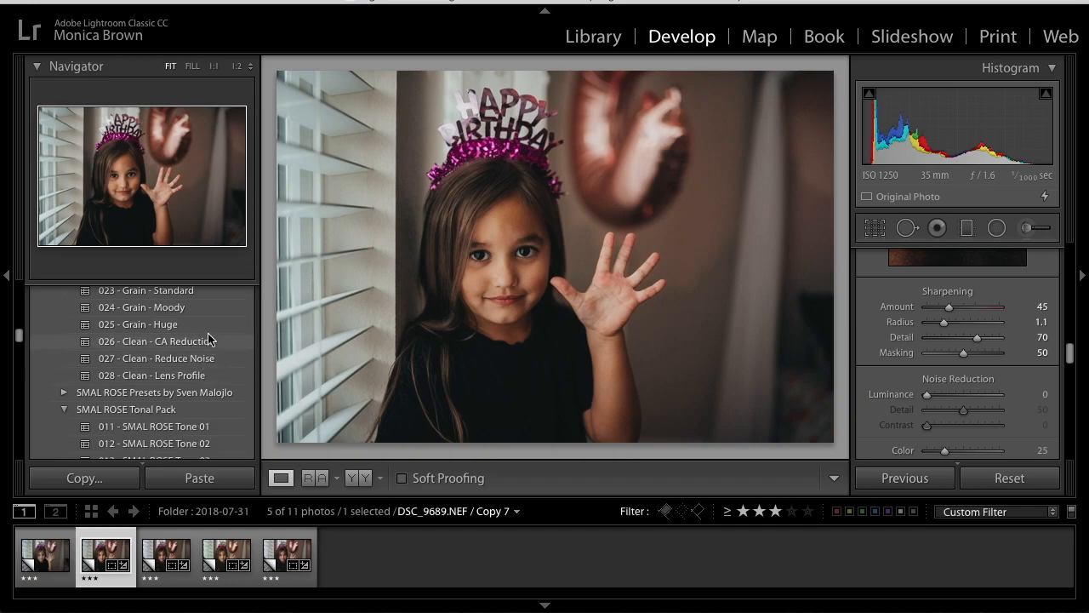
left_click(192, 379)
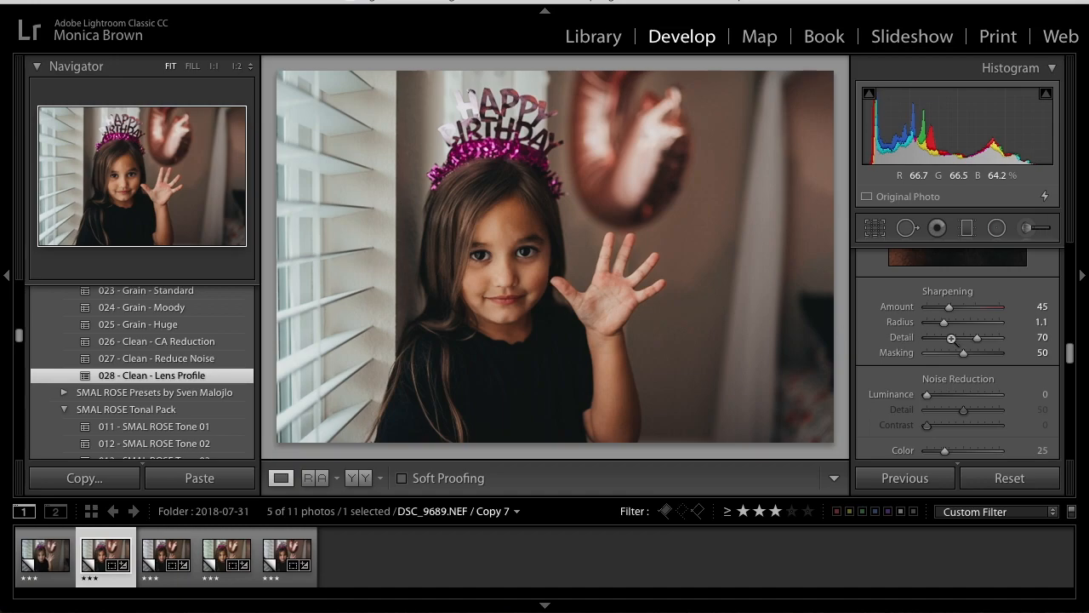
- Darken the portrait by setting the Exposure to −0.20
scroll(949, 340, "up", 10)
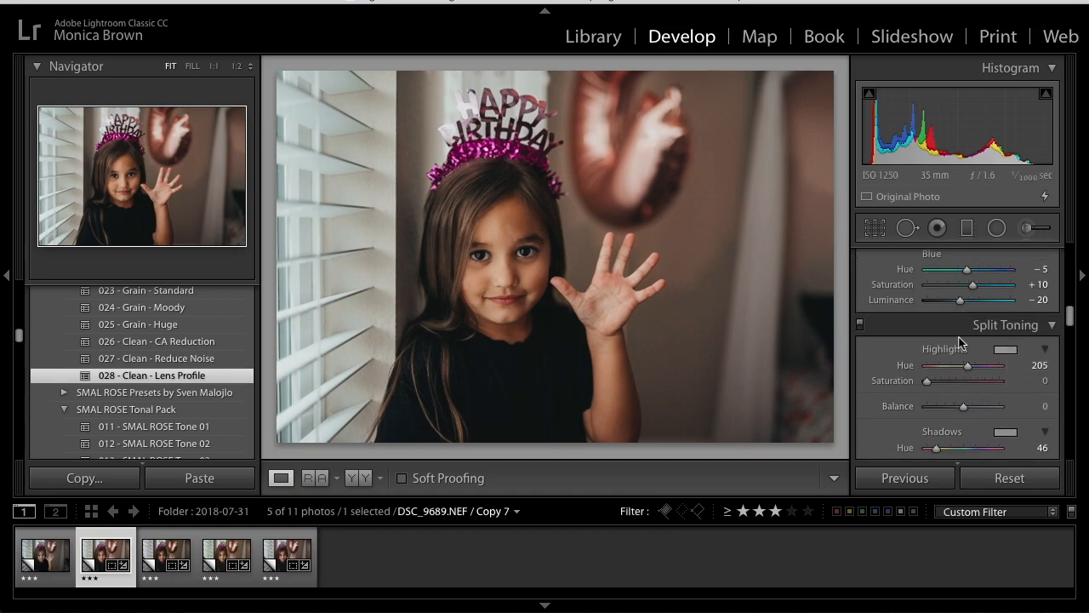
scroll(959, 341, "up", 10)
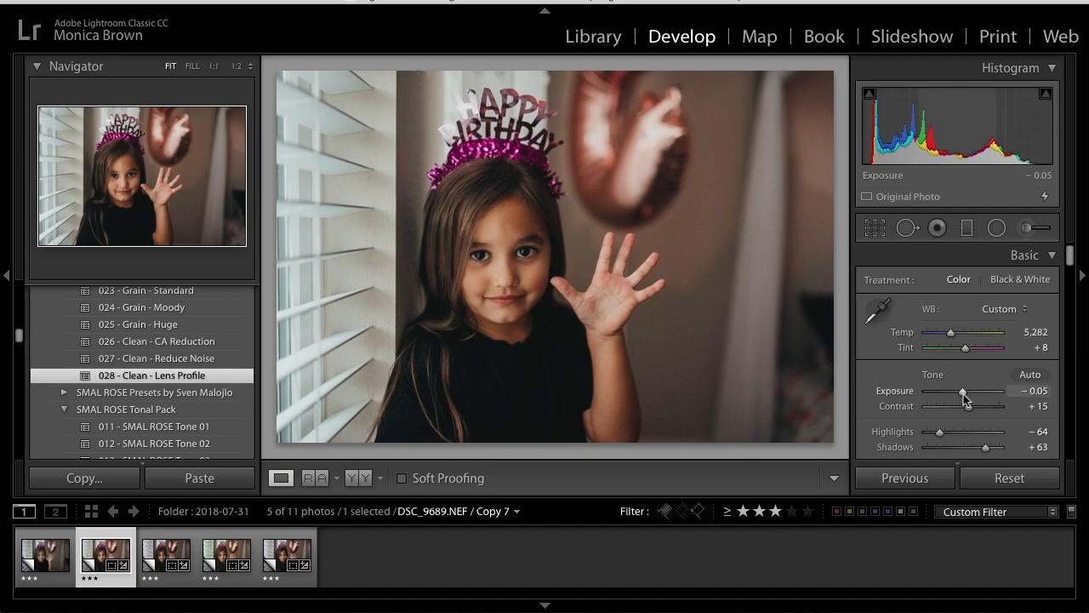
scroll(964, 393, "down", 3)
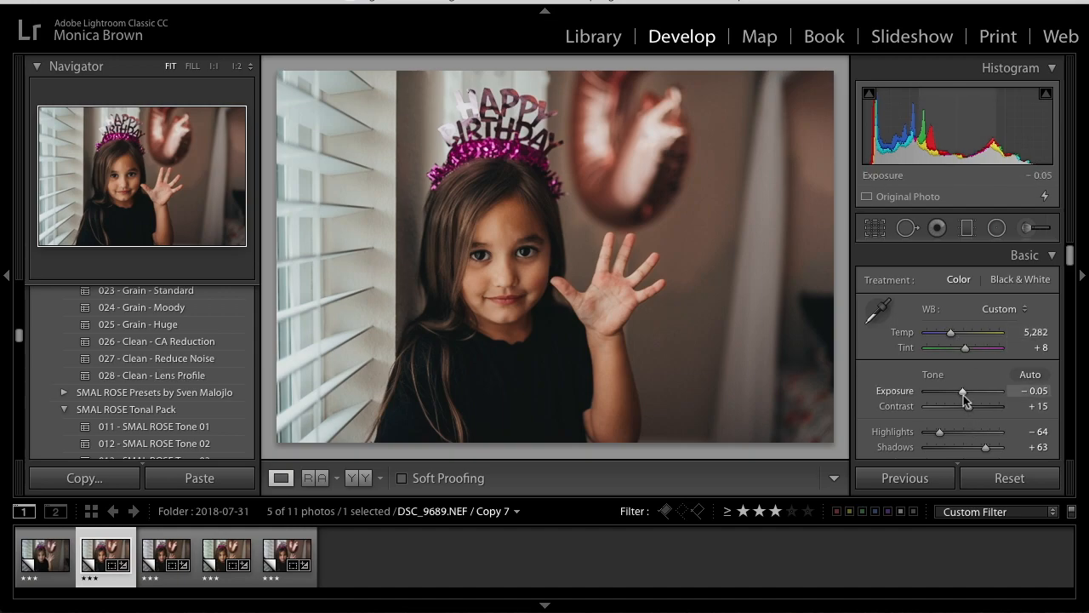
scroll(962, 395, "down", 2)
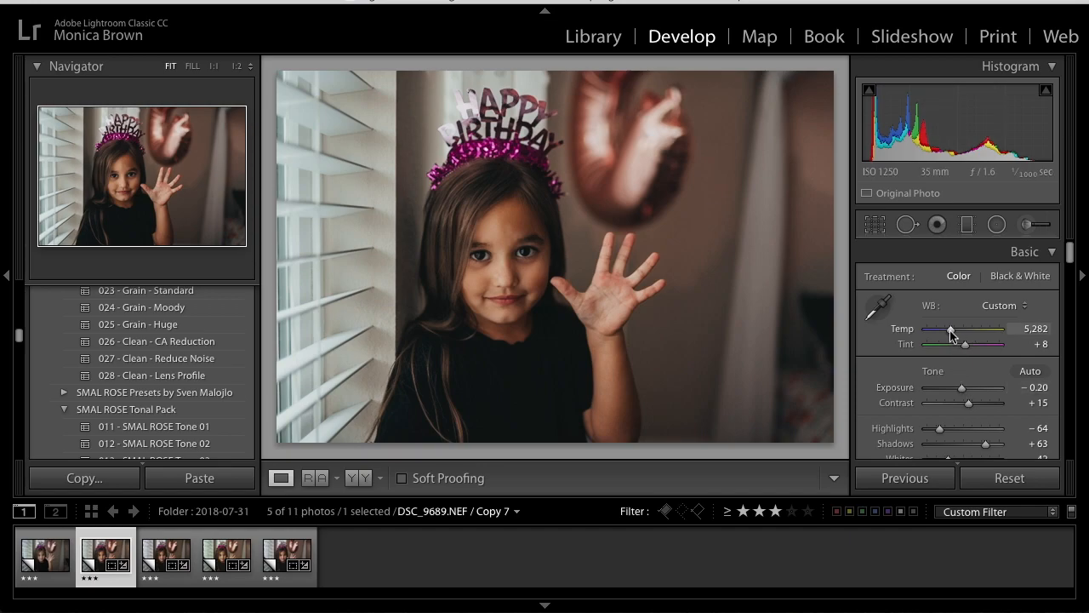
scroll(951, 334, "down", 2)
scroll(951, 334, "up", 2)
scroll(932, 323, "down", 10)
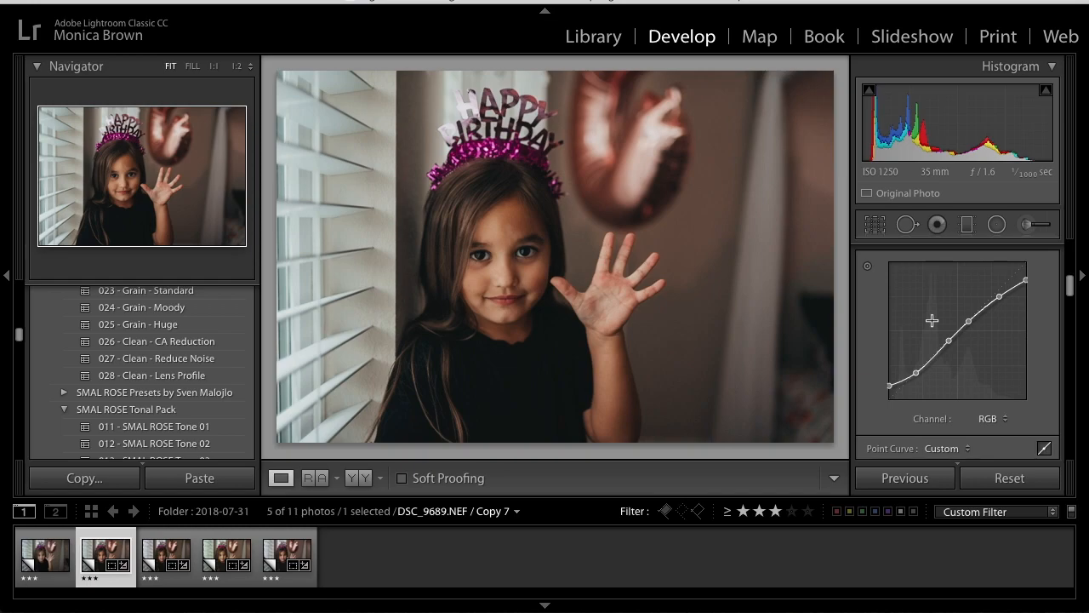
- Reduce the Orange color's Saturation to −9 for the portrait
scroll(932, 322, "up", 10)
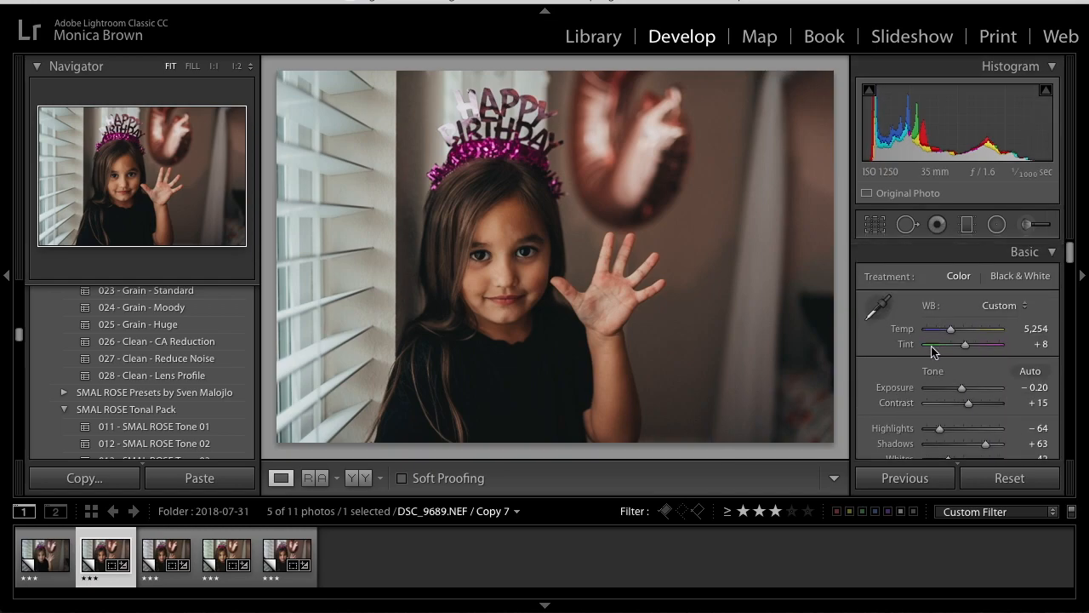
scroll(936, 349, "down", 12)
scroll(951, 327, "down", 4)
scroll(952, 328, "up", 6)
left_click(904, 409)
scroll(992, 422, "down", 5)
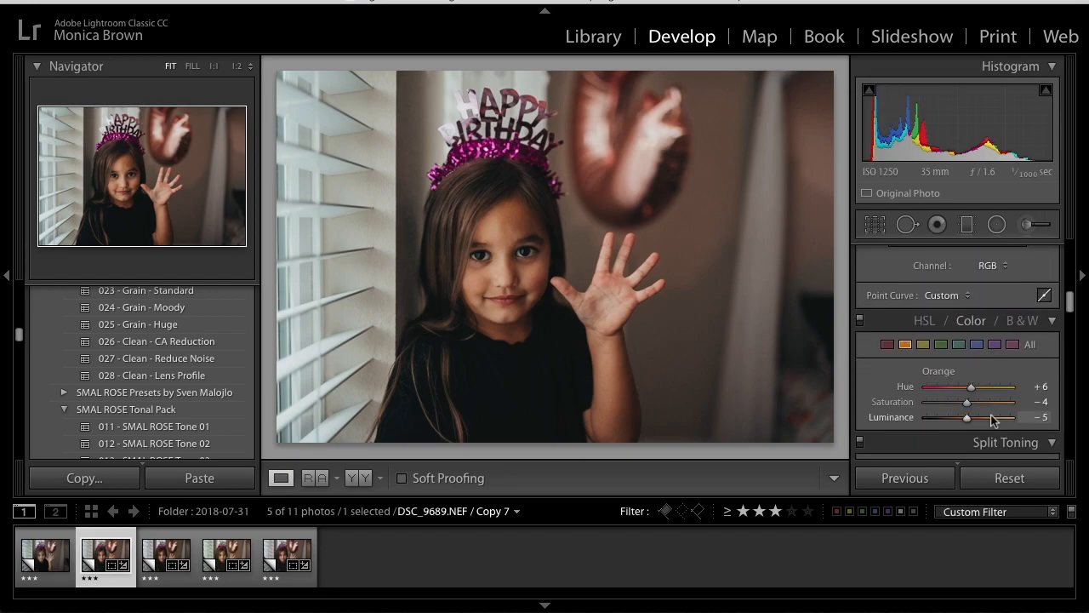
left_click_drag(969, 342, 966, 342)
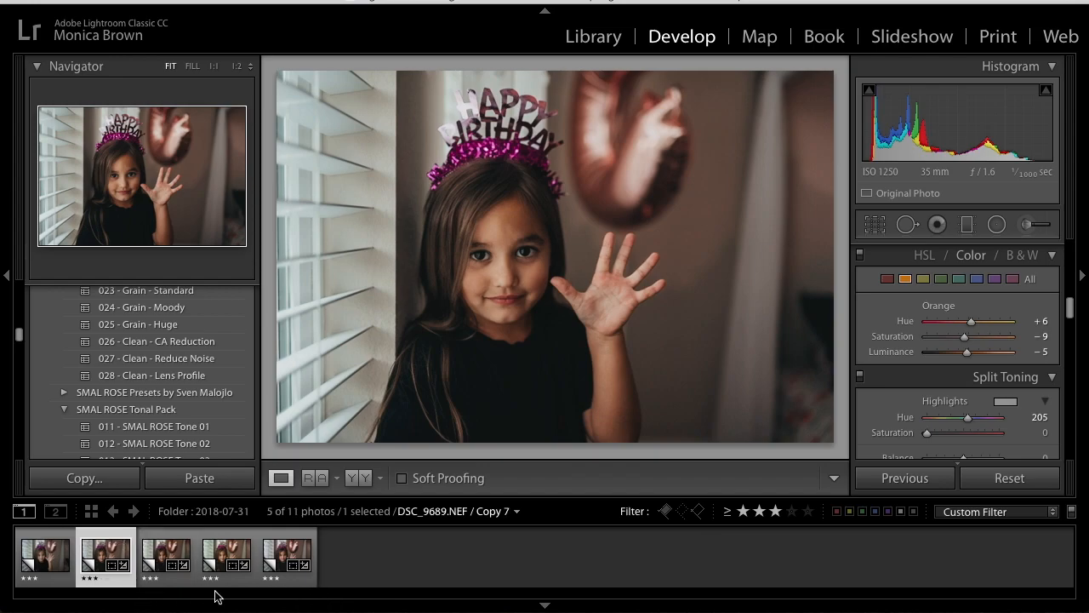
- Compare the alternative edits of the birthday portrait, going from Copy 3 through Copy 5 back to Copy 7
left_click(307, 580)
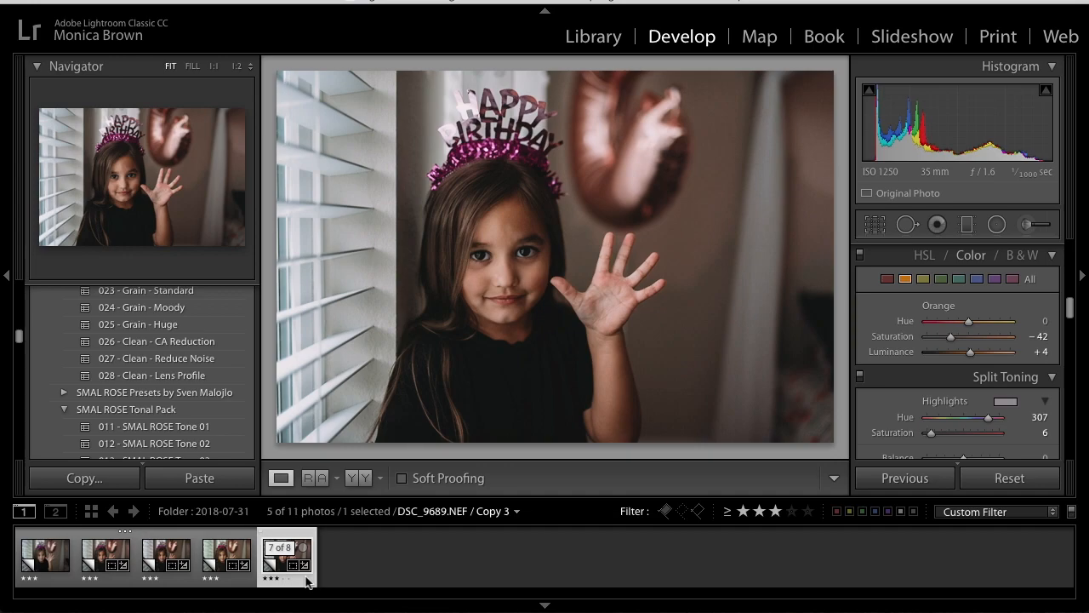
key("Left")
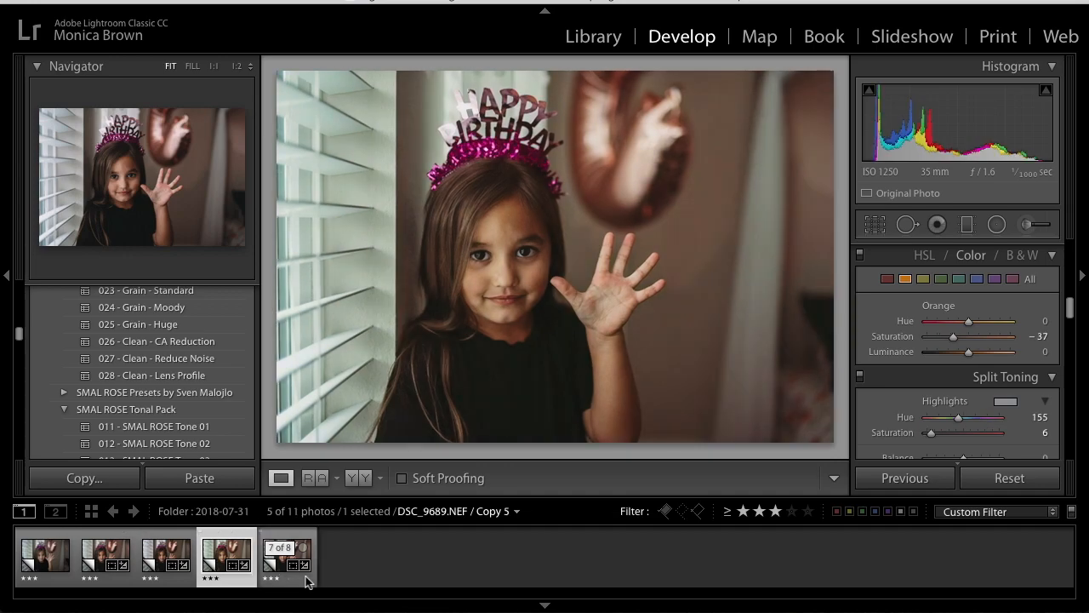
key("Left")
key("Left")
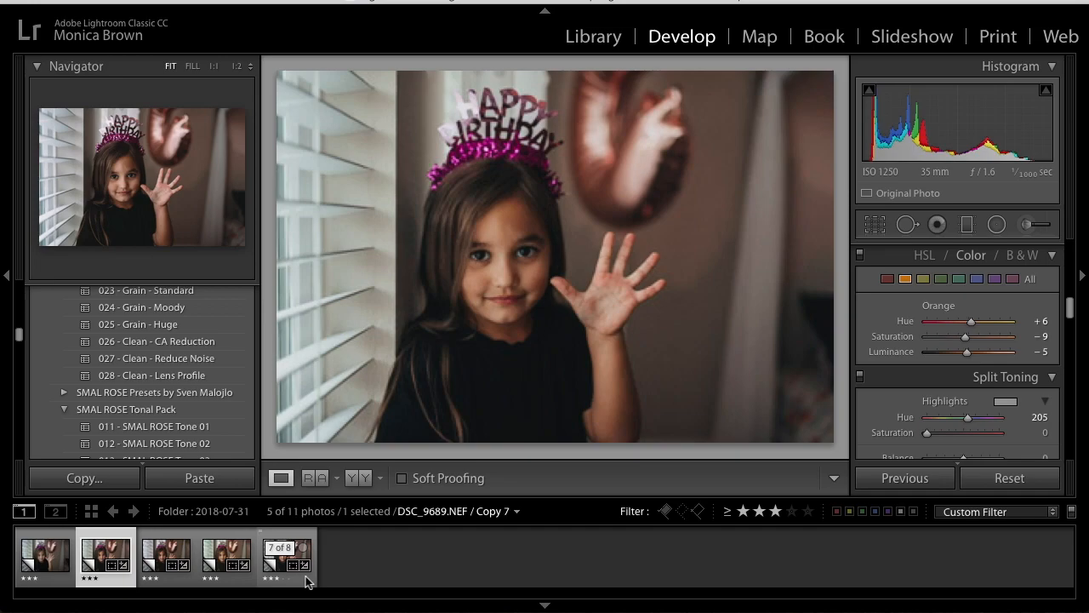
- View the unedited Copy 2 of the portrait and compare it with the edited Copy 7
left_click(63, 577)
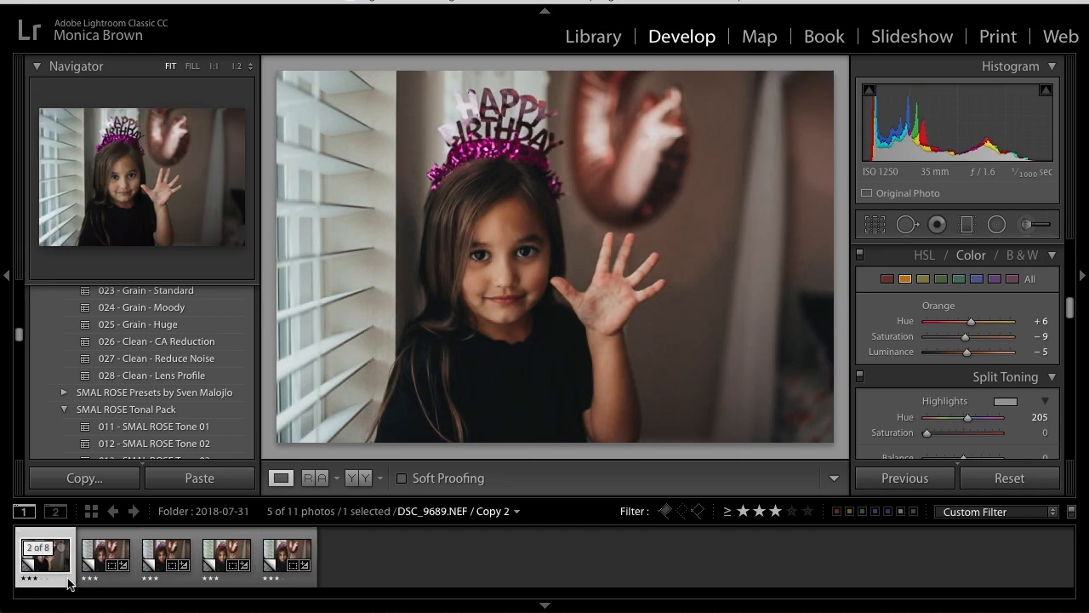
key("ctrl+shift+r")
key("Right")
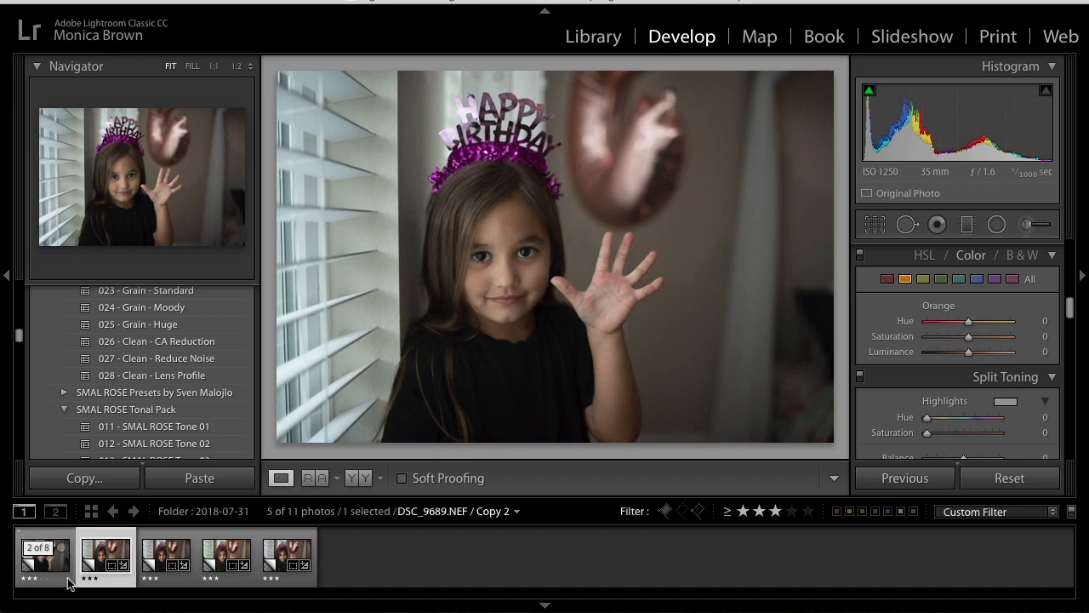